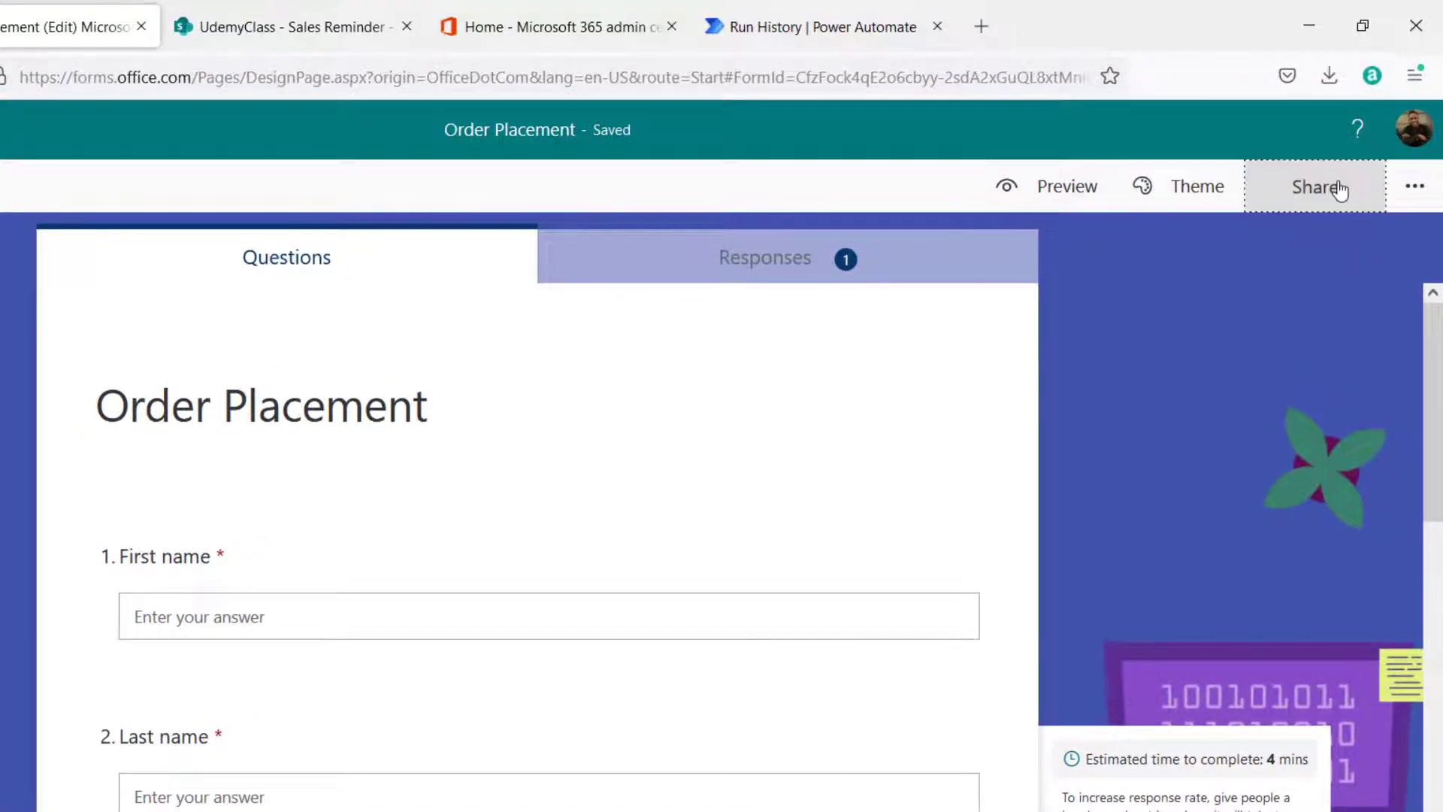
Step: Copy the Order Placement form's shortened sharing link
left_click(1315, 187)
left_click(1025, 458)
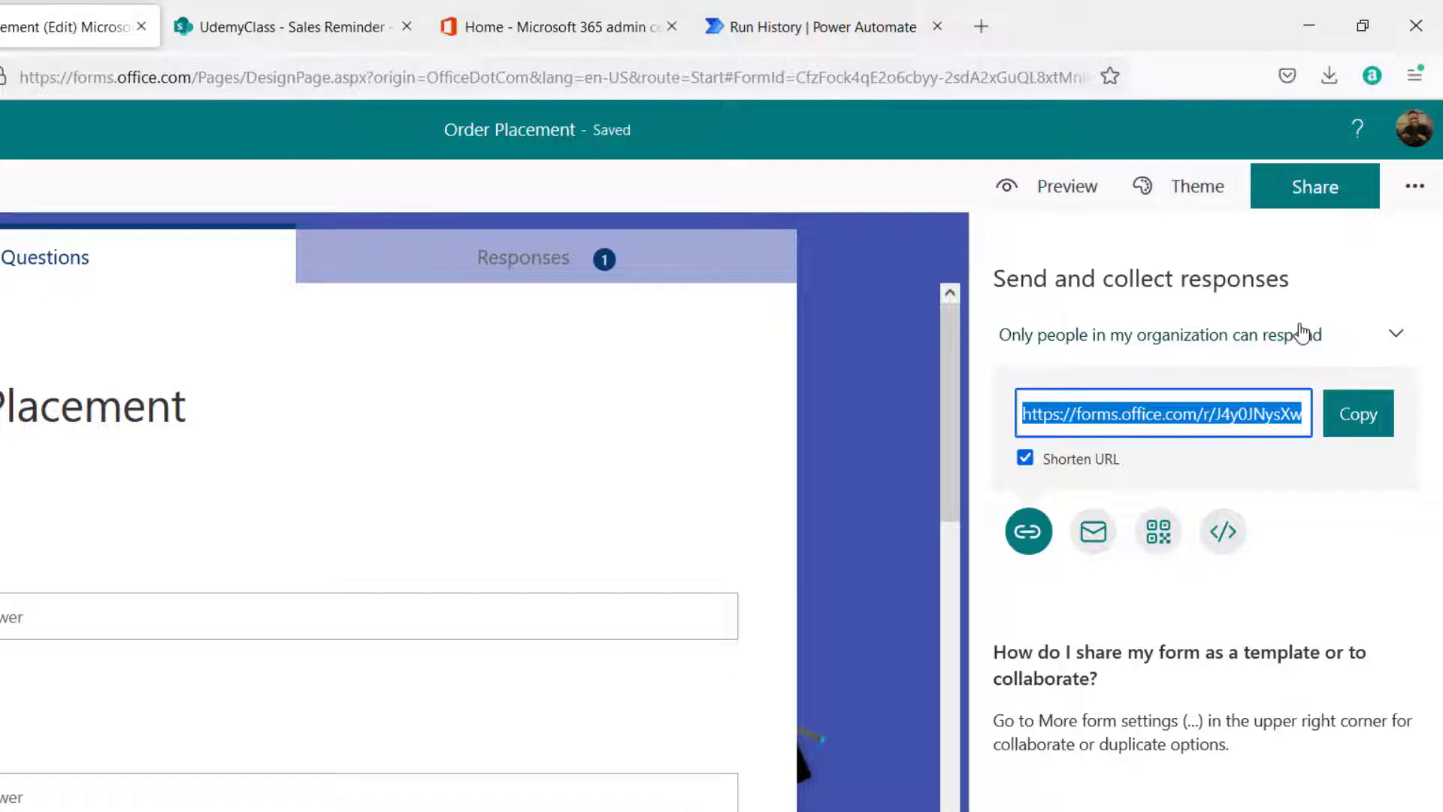
left_click(1371, 417)
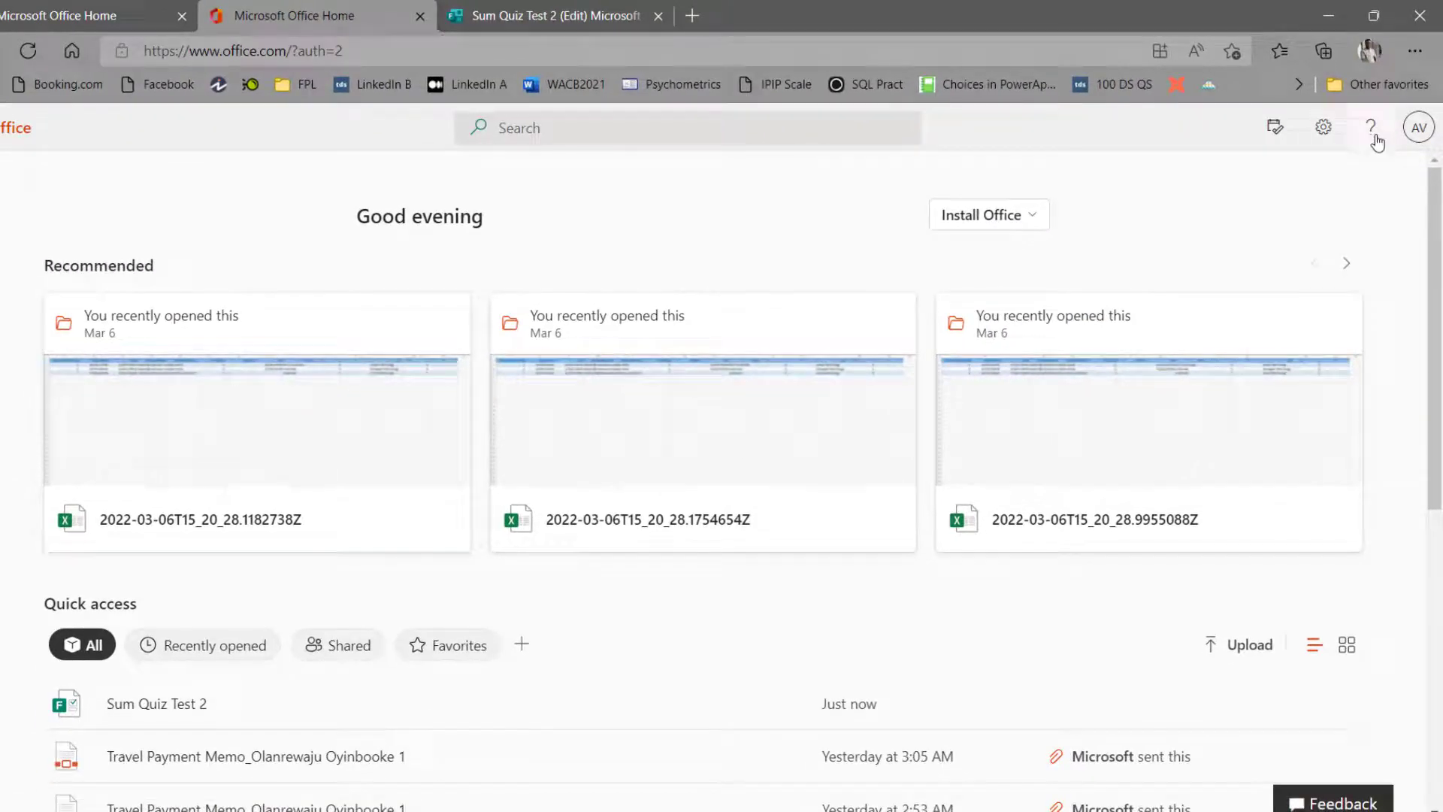
Step: Open the copied form link in a new tab of the other account's browser
left_click(1416, 128)
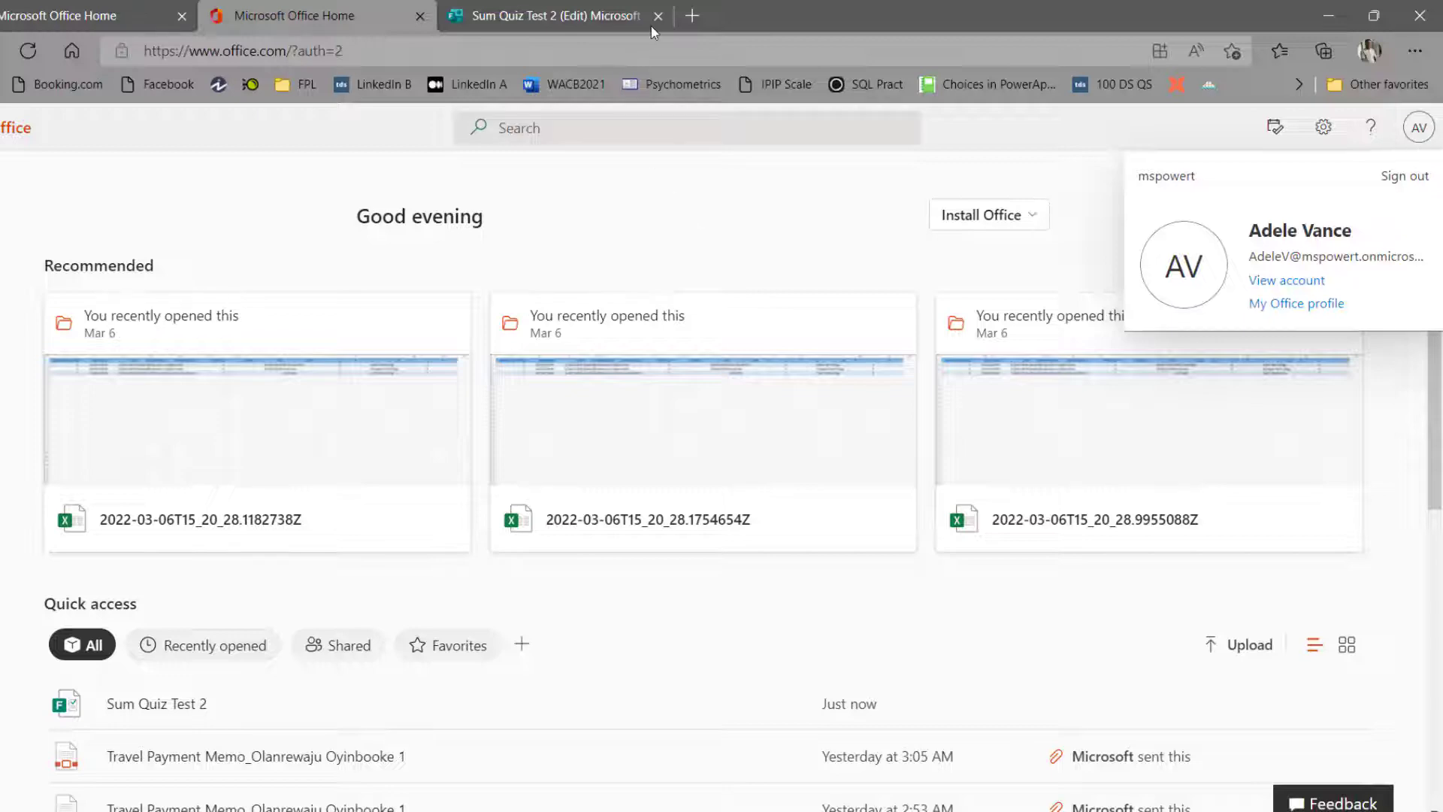
left_click(691, 15)
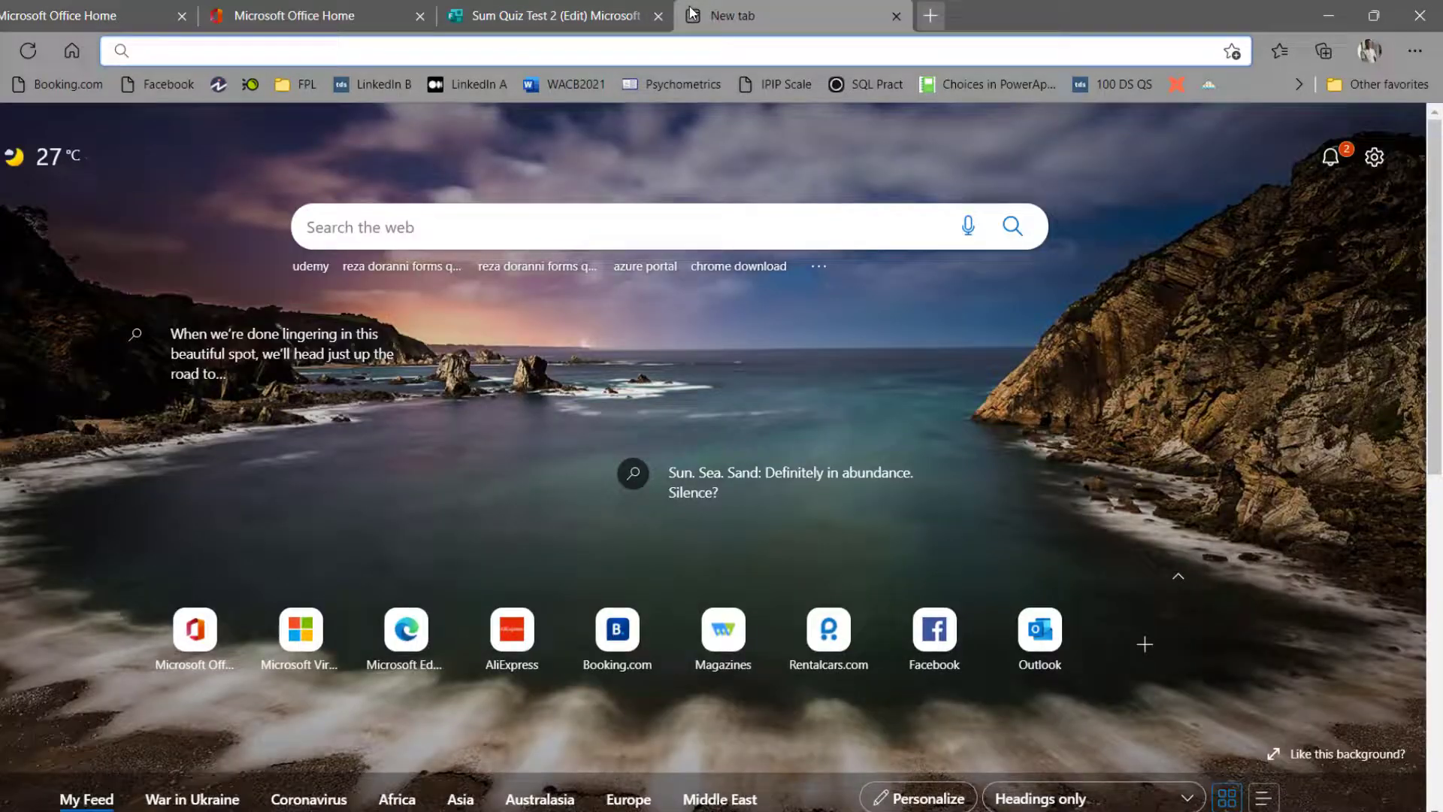
key("ctrl+v")
key("Return")
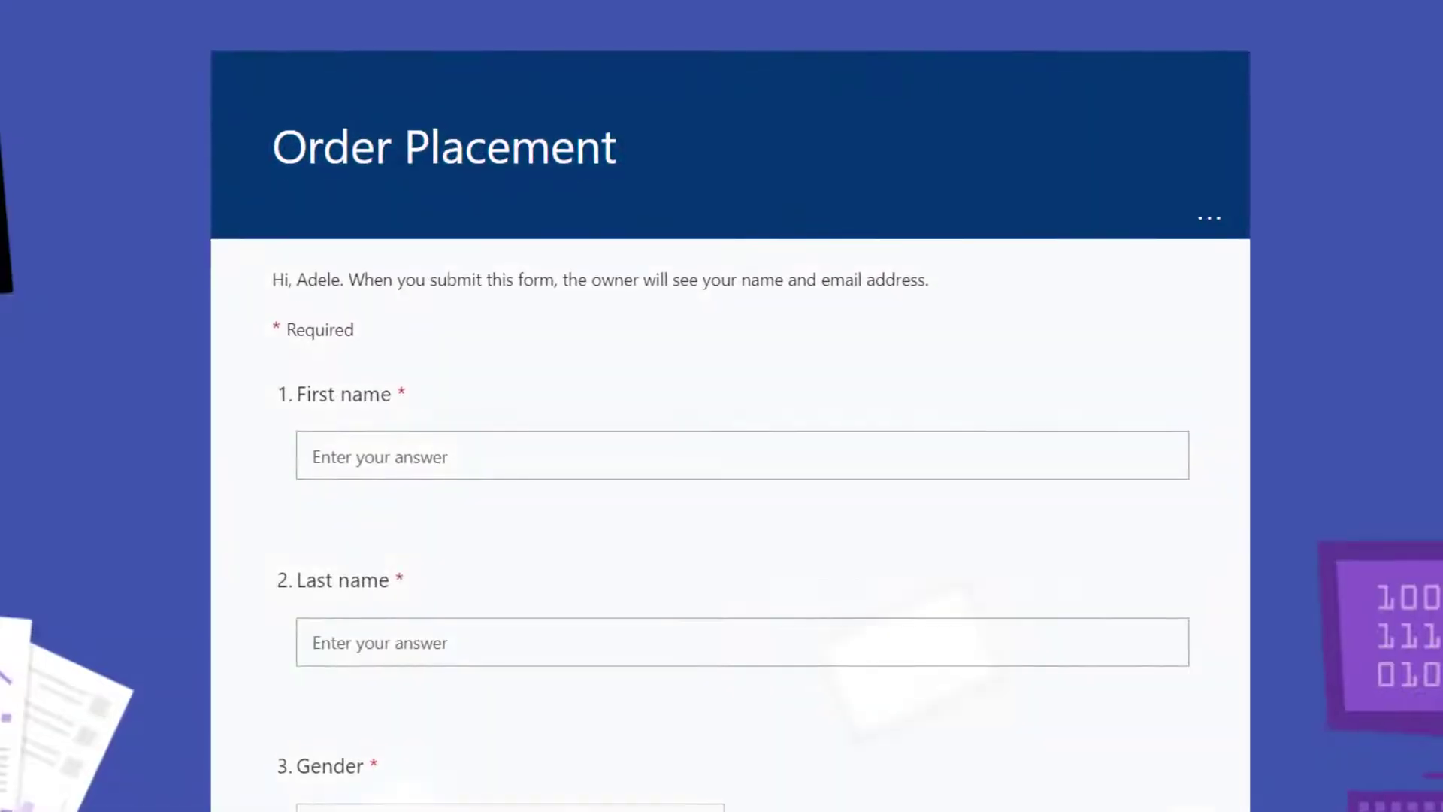
Step: Enter first and last name, choose Female for Gender, and begin the customer email
left_click(392, 448)
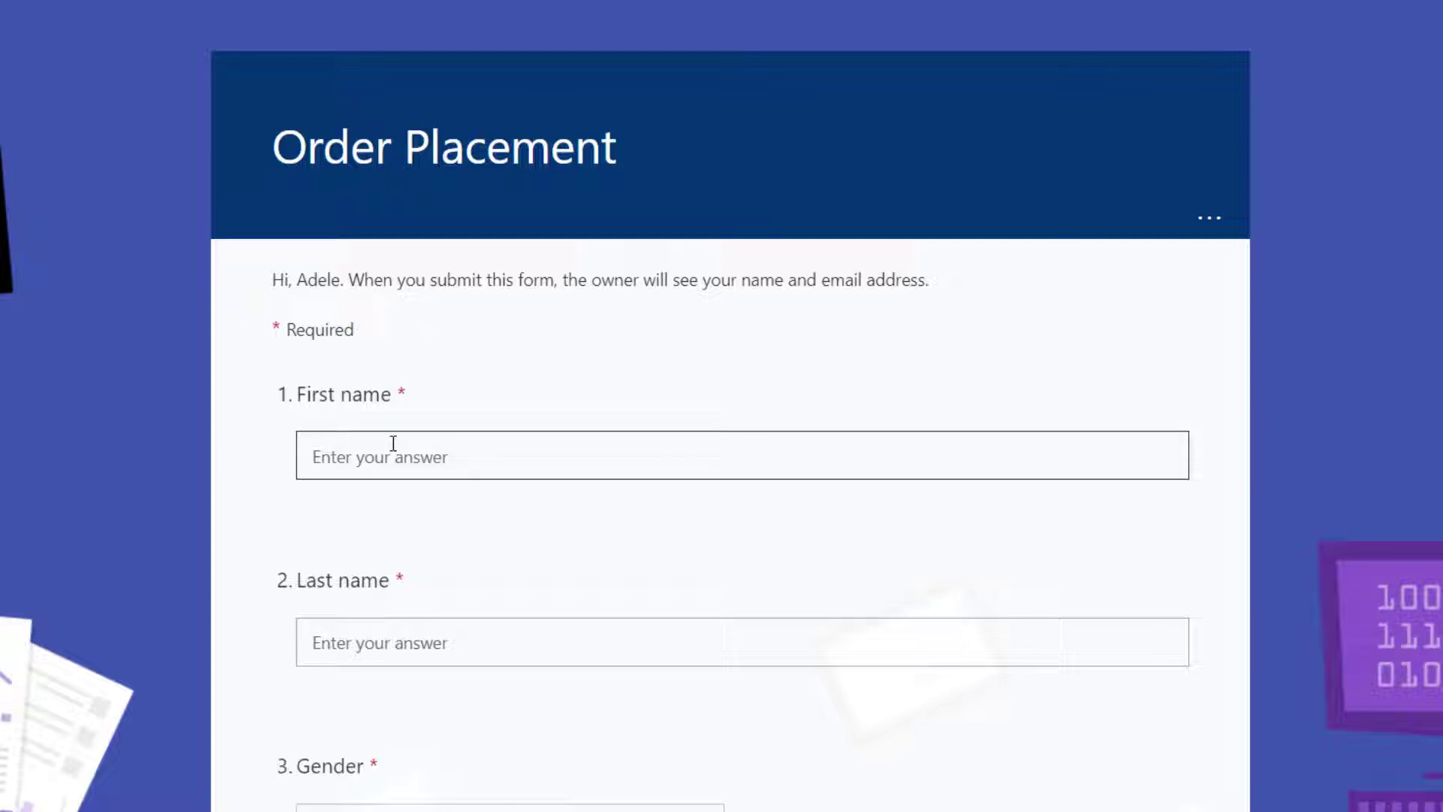
left_click(369, 642)
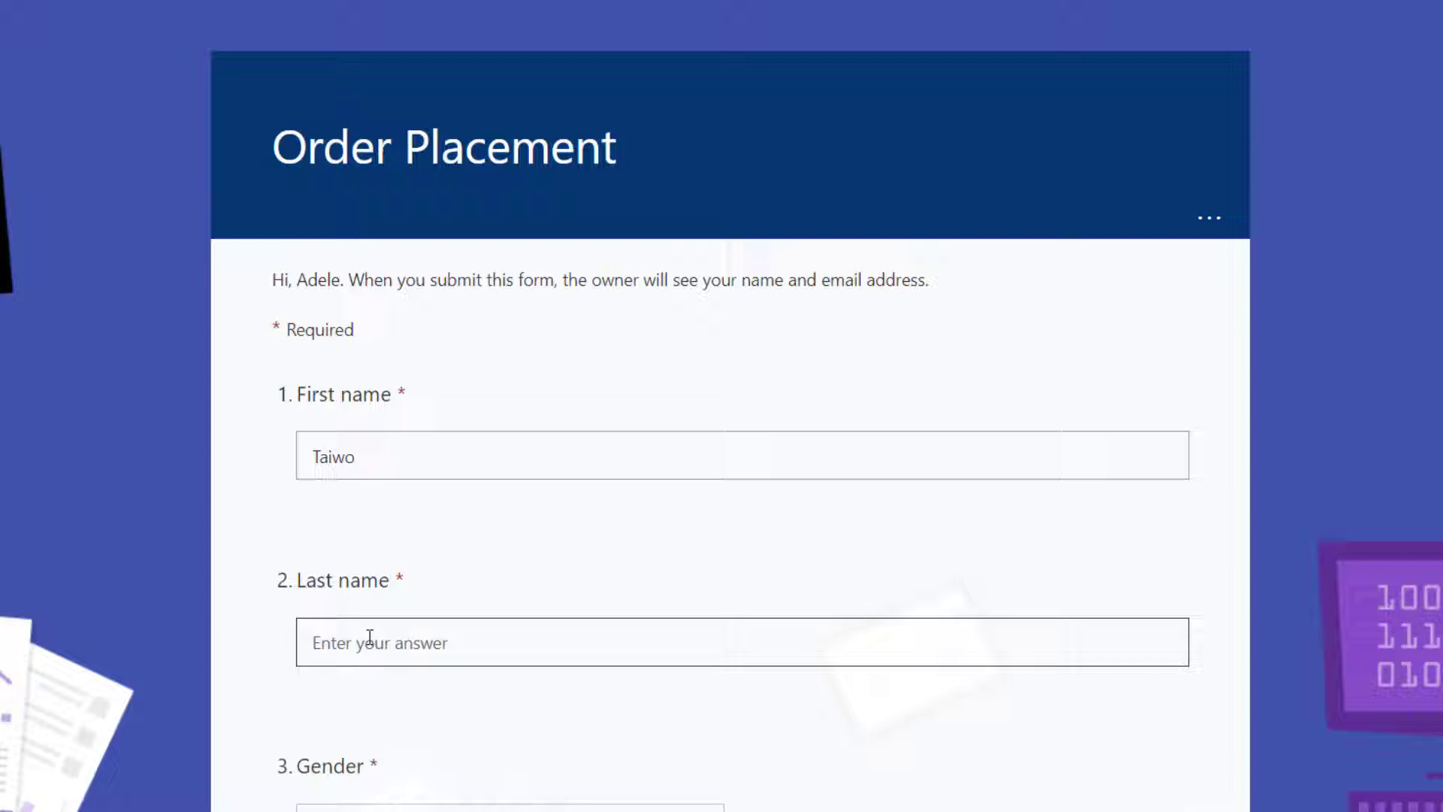
scroll(369, 639, "down", 3)
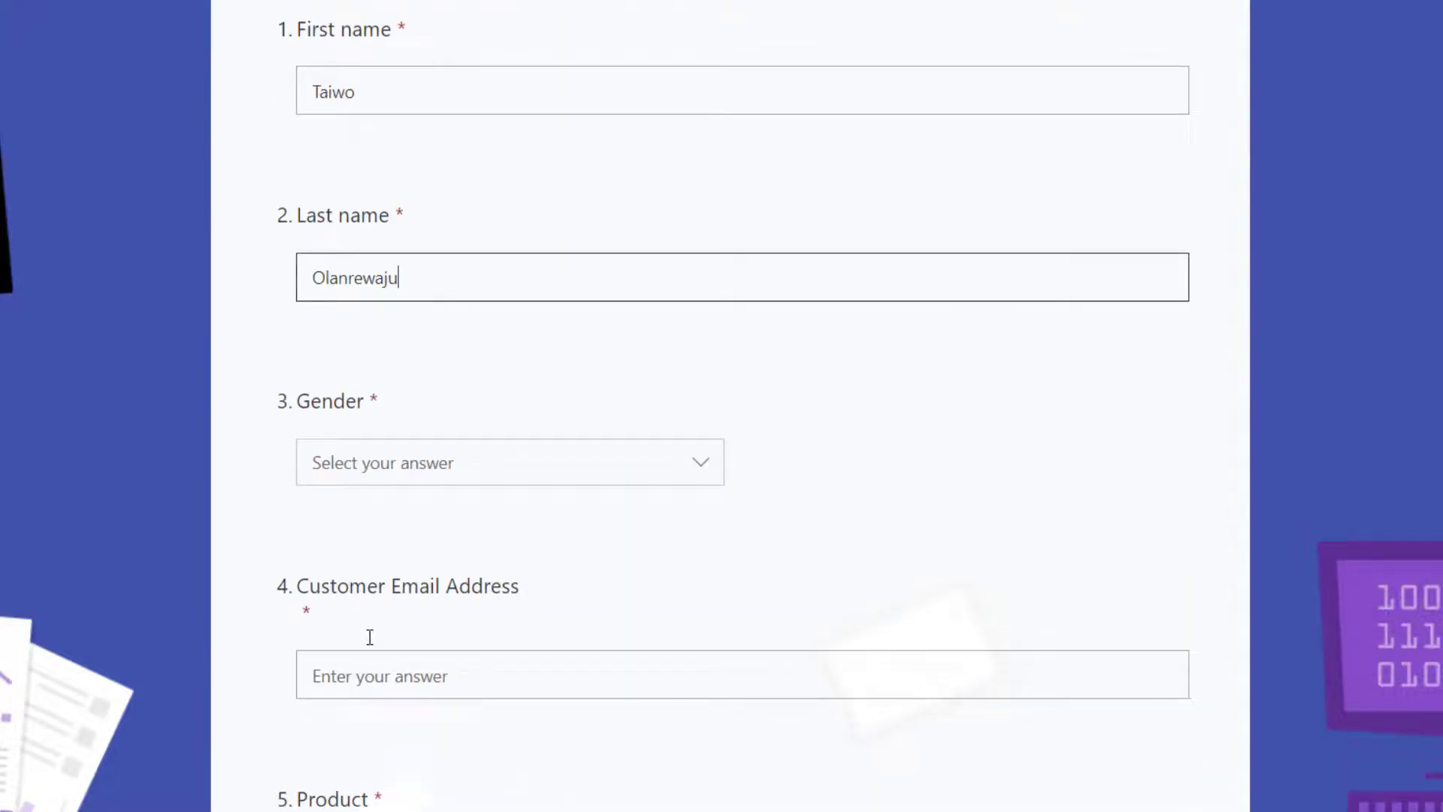
left_click(463, 466)
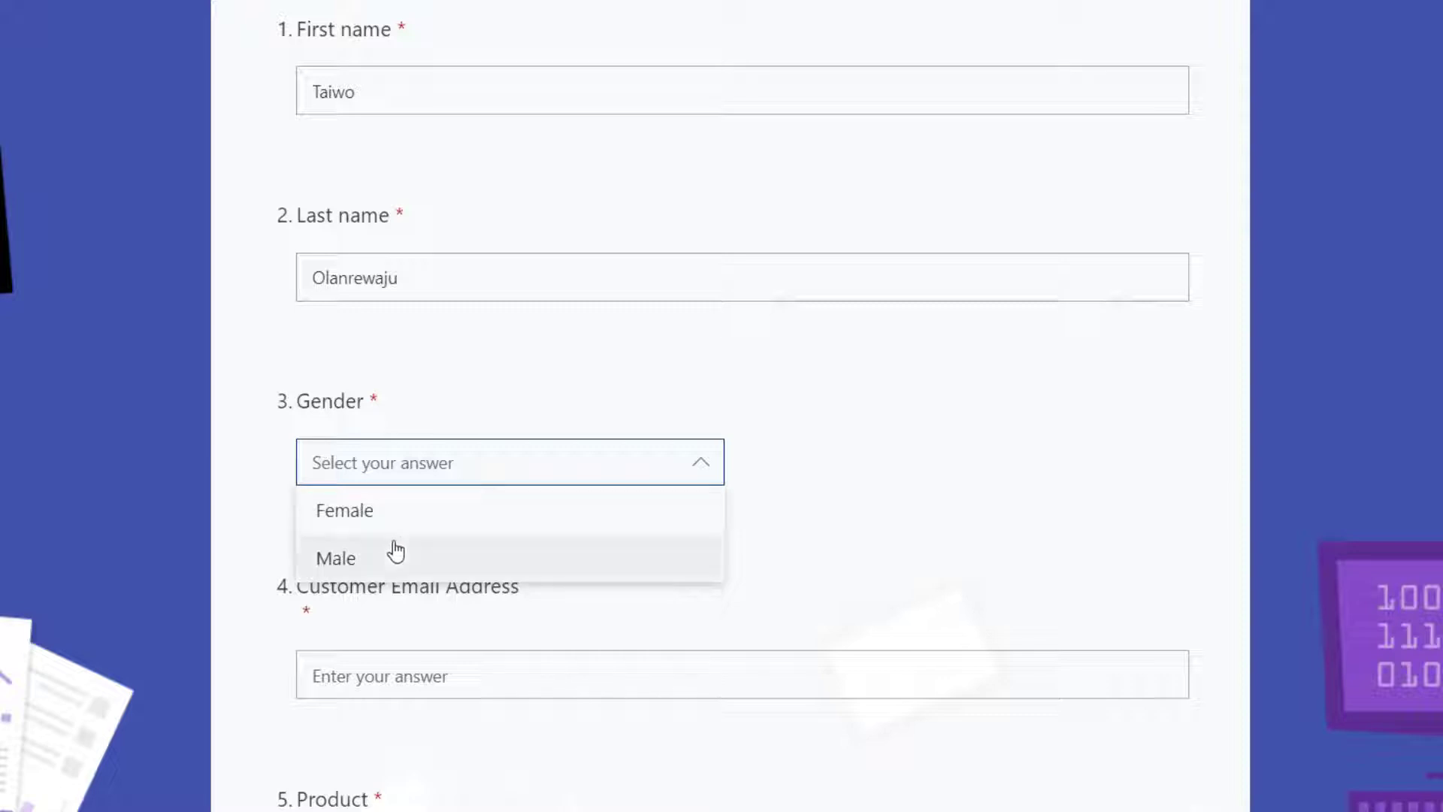
left_click(372, 514)
left_click(398, 674)
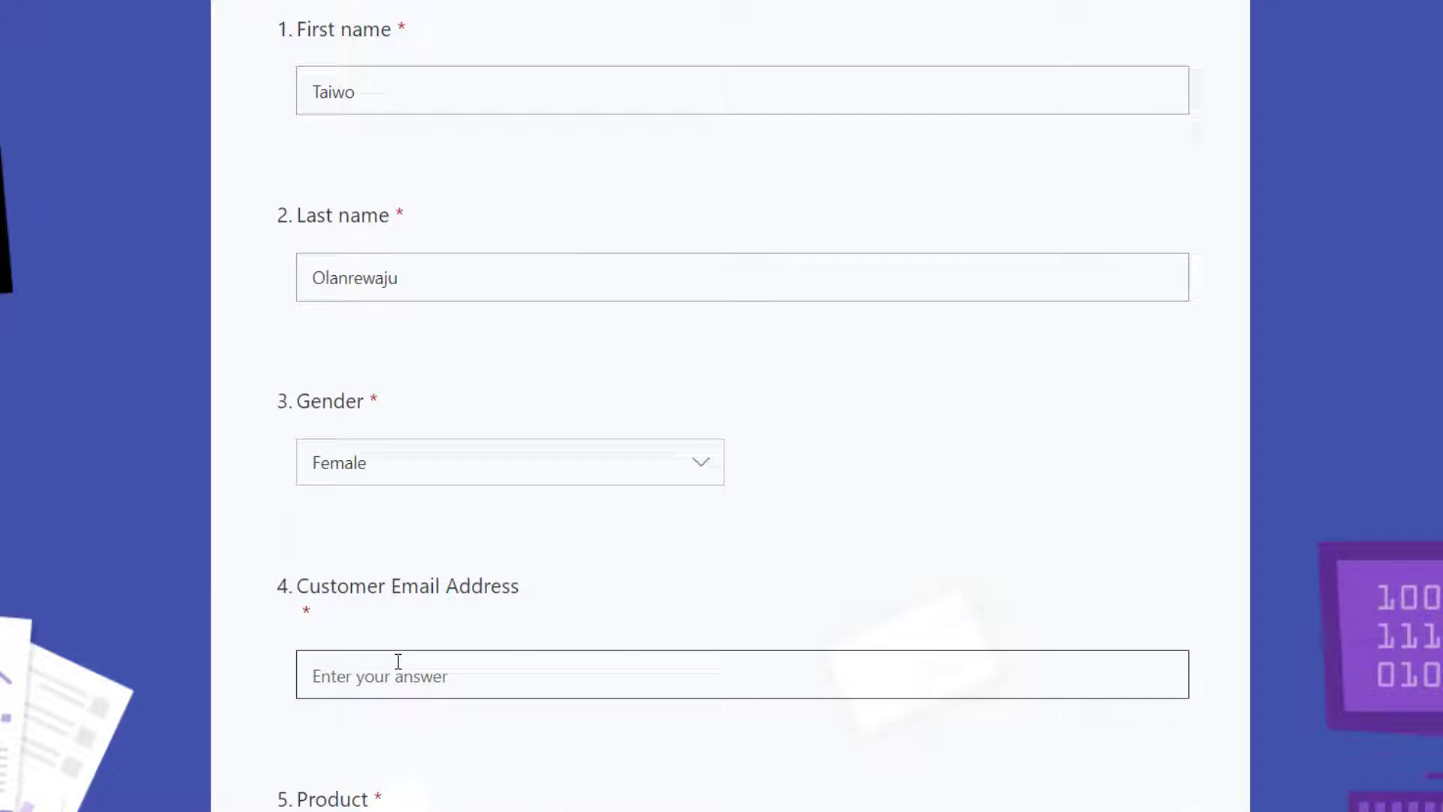
scroll(397, 664, "down", 3)
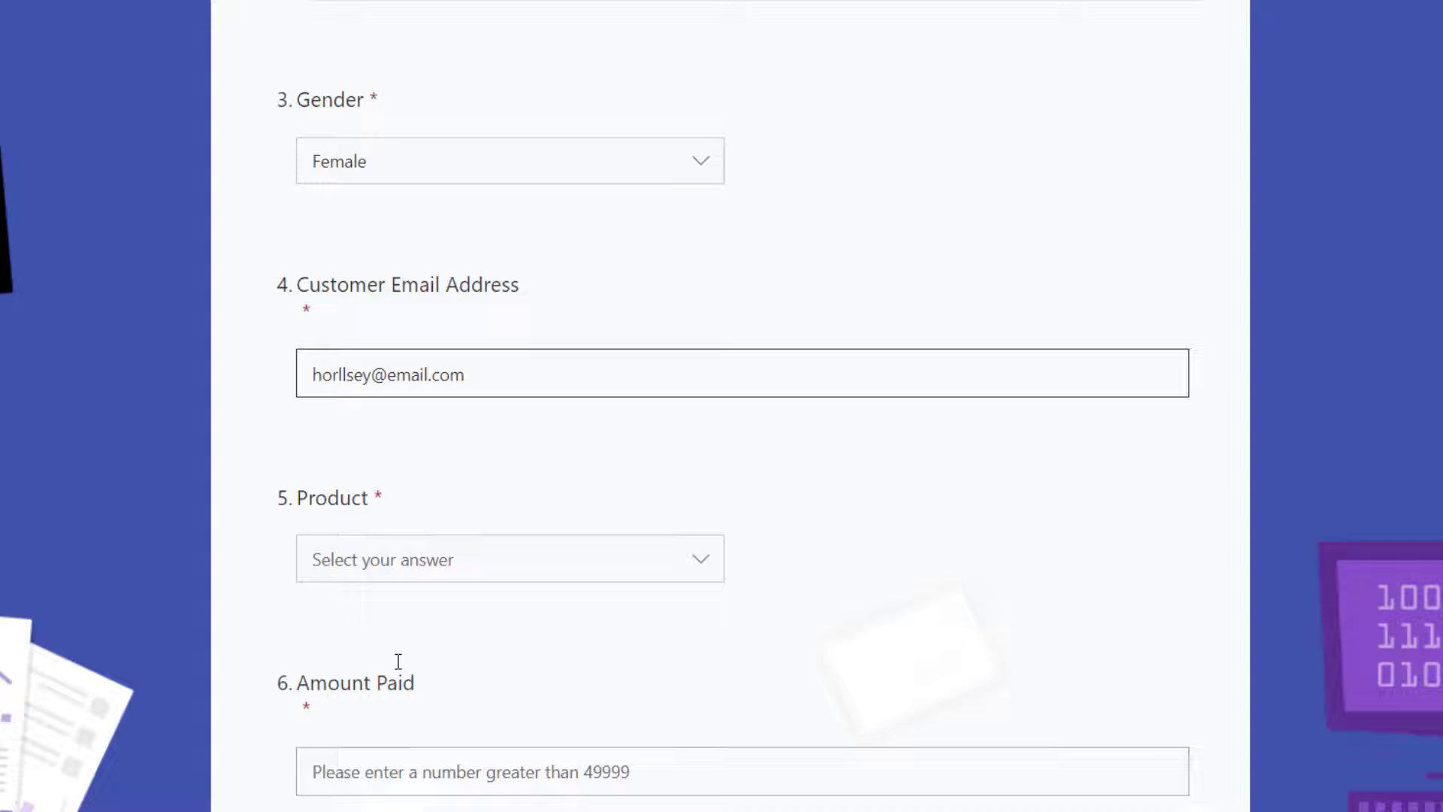
Step: Set Product to Power Apps and start entering the Amount Paid of 75000
left_click(473, 527)
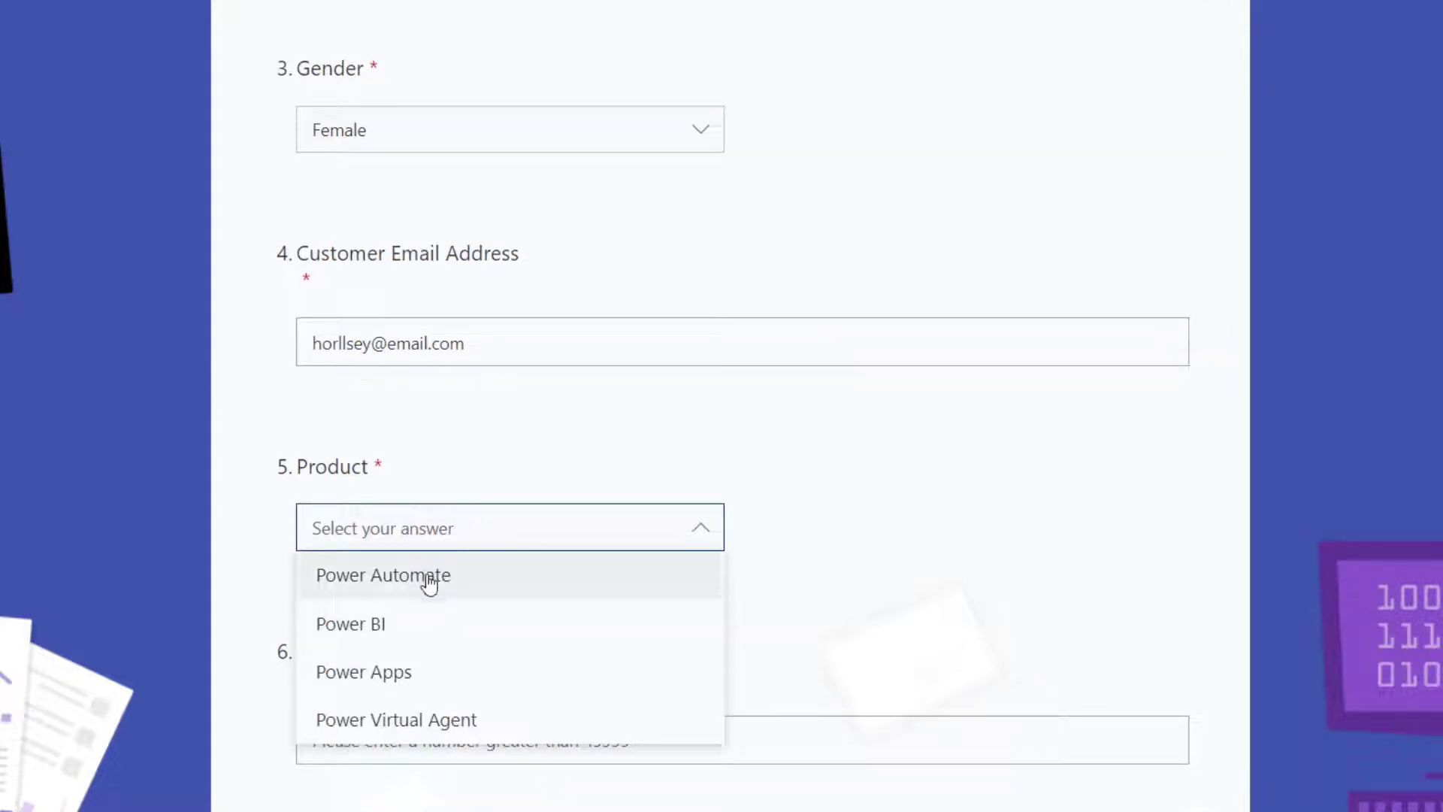
left_click(428, 574)
scroll(429, 581, "down", 2)
left_click(458, 380)
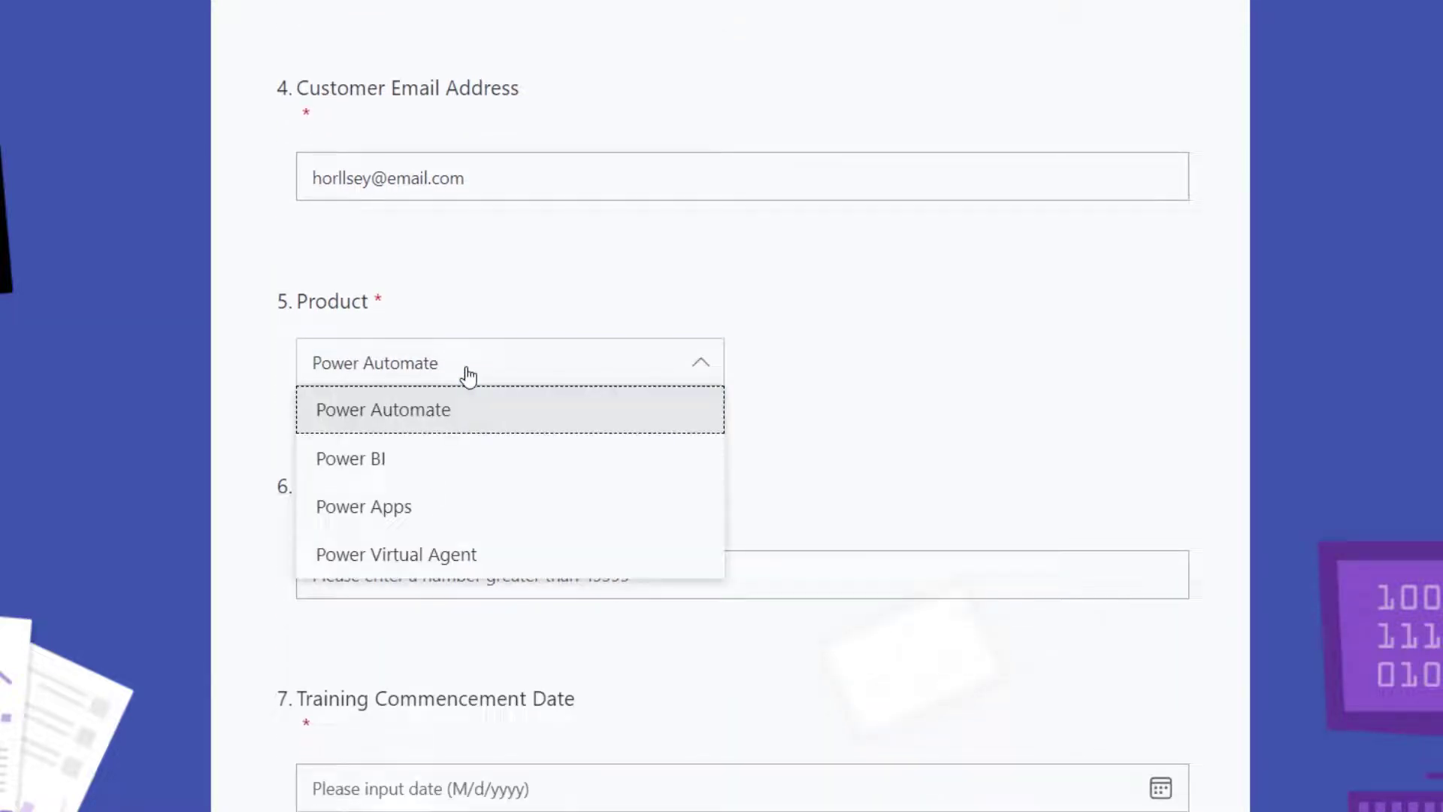
left_click(415, 507)
left_click(426, 575)
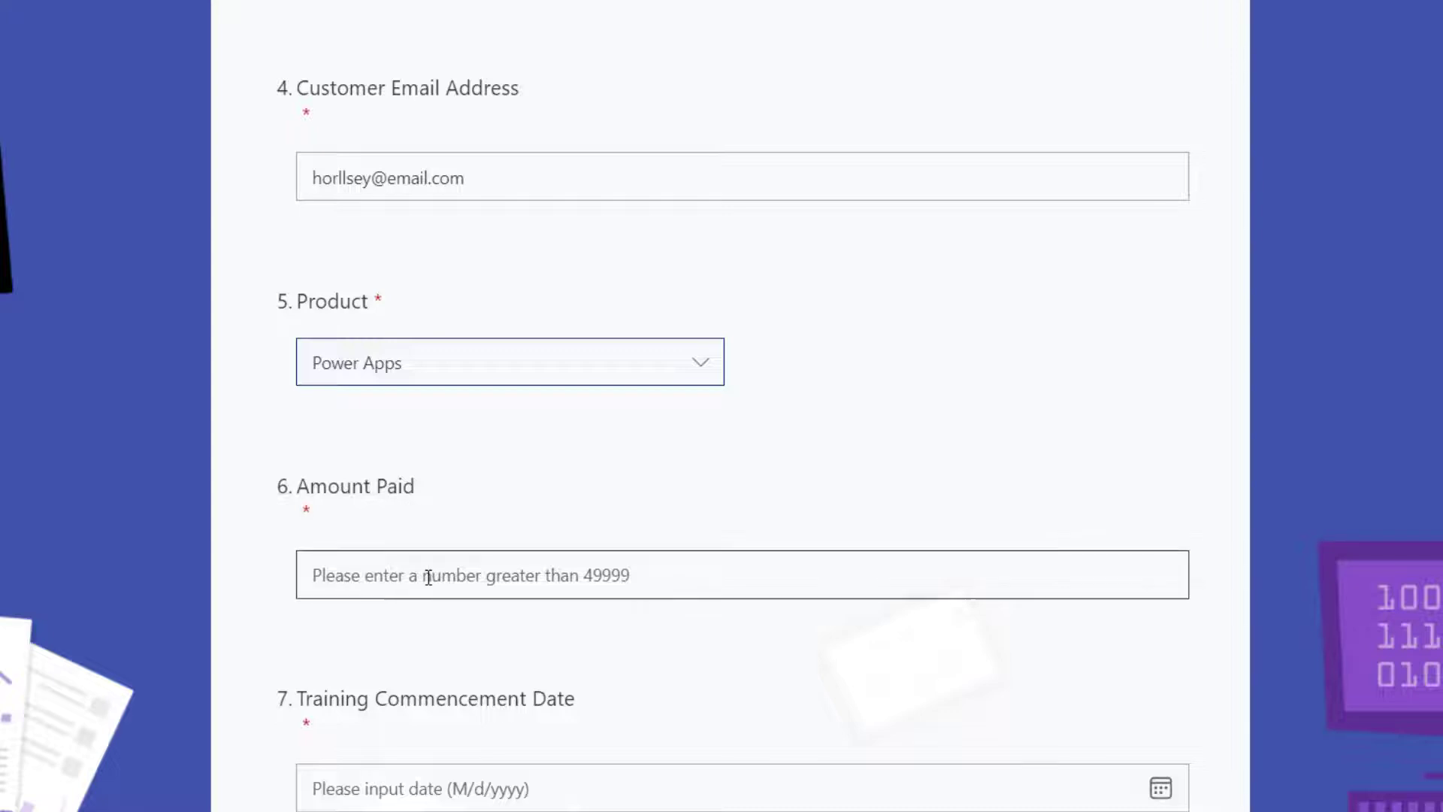
type("75")
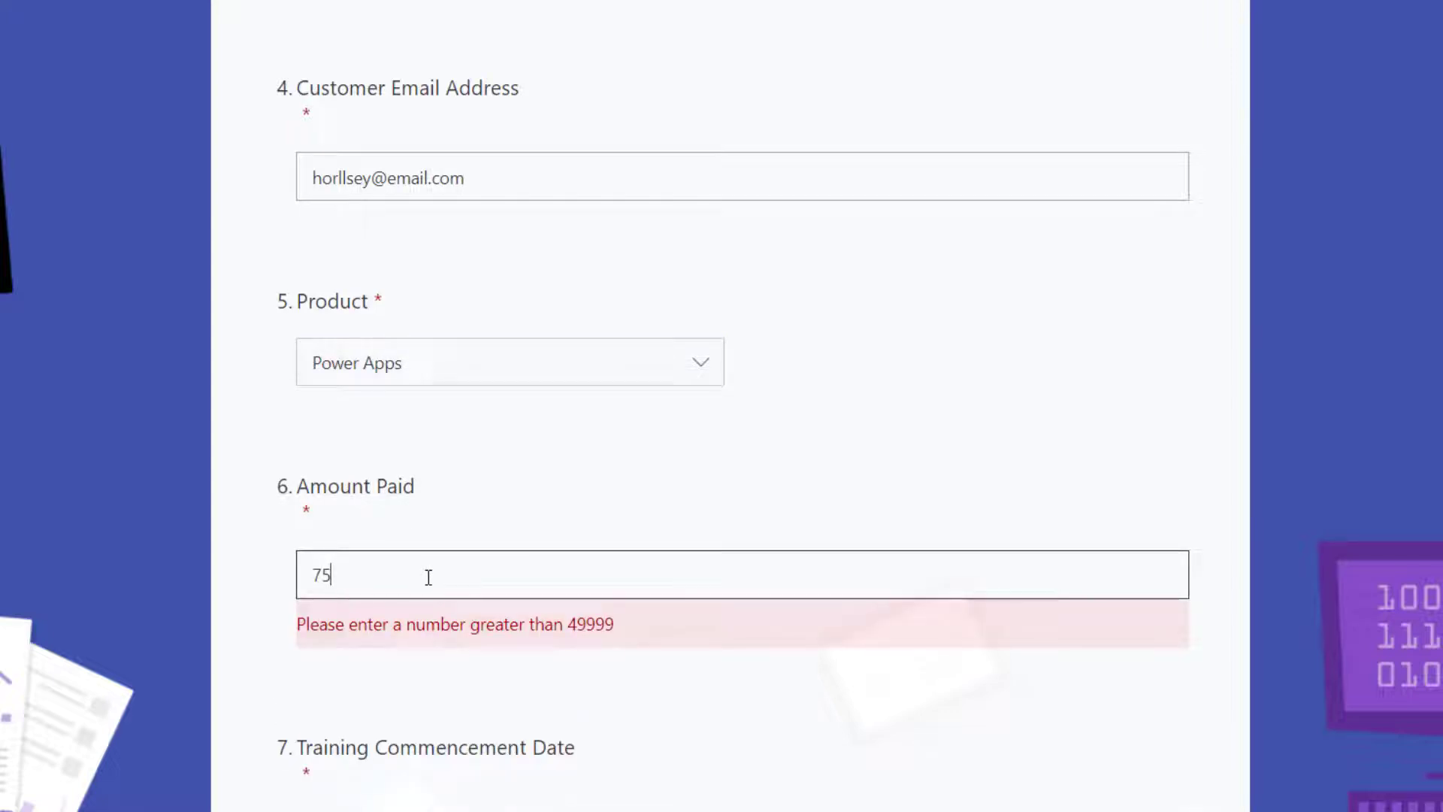
type("000")
scroll(465, 648, "down", 2)
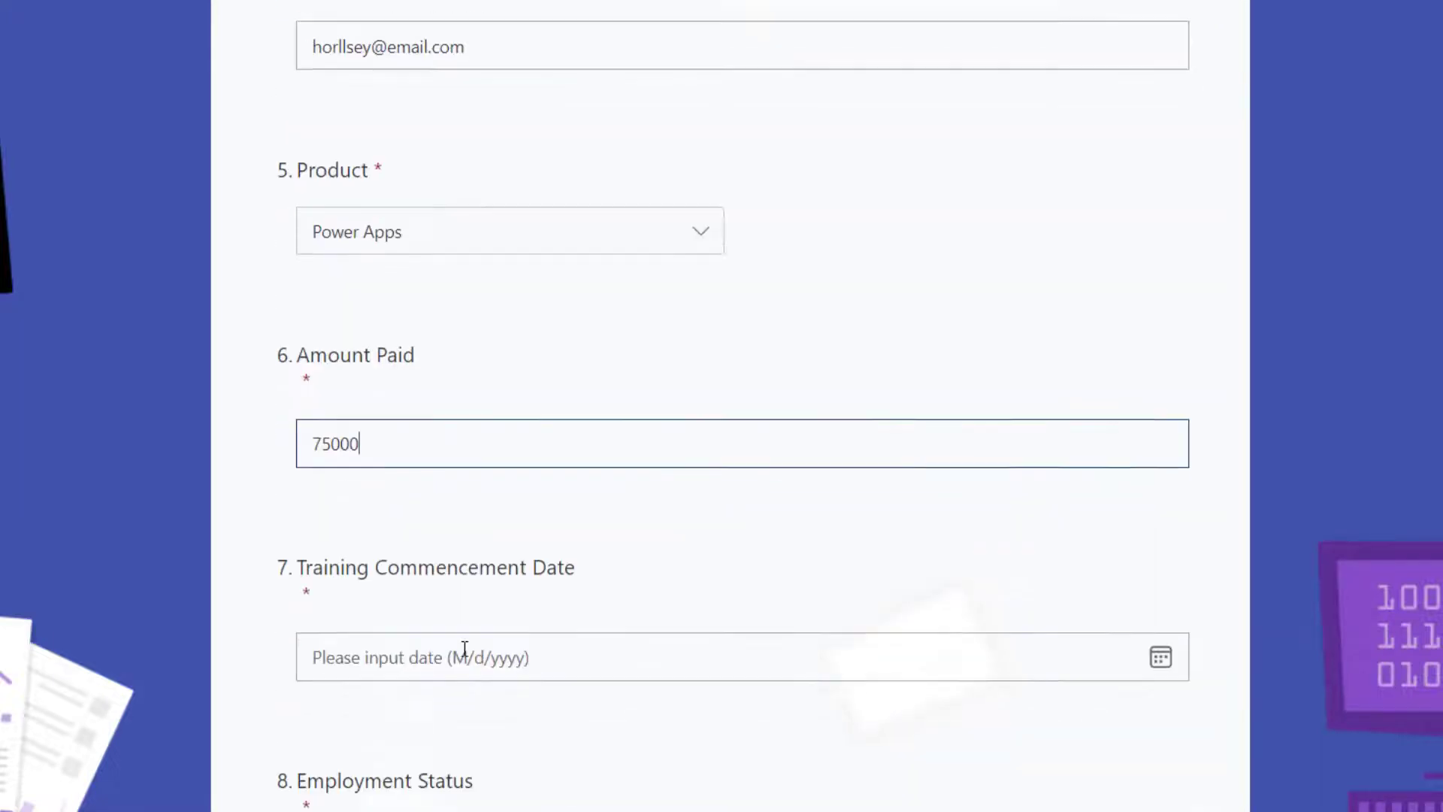
Step: Set training start to 3/23/2022 and Employment Status to Student, then submit the response
left_click(566, 565)
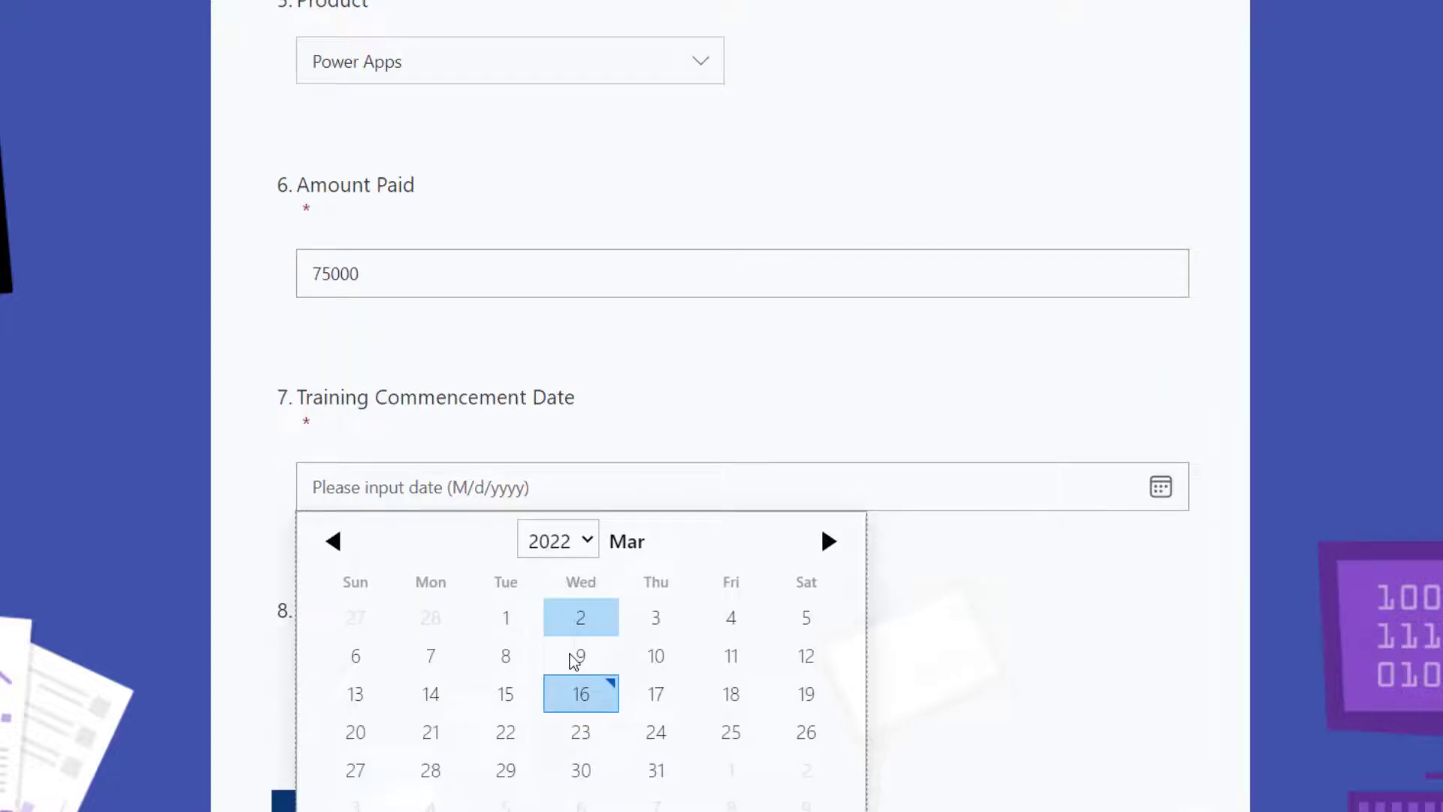
left_click(581, 728)
left_click(468, 699)
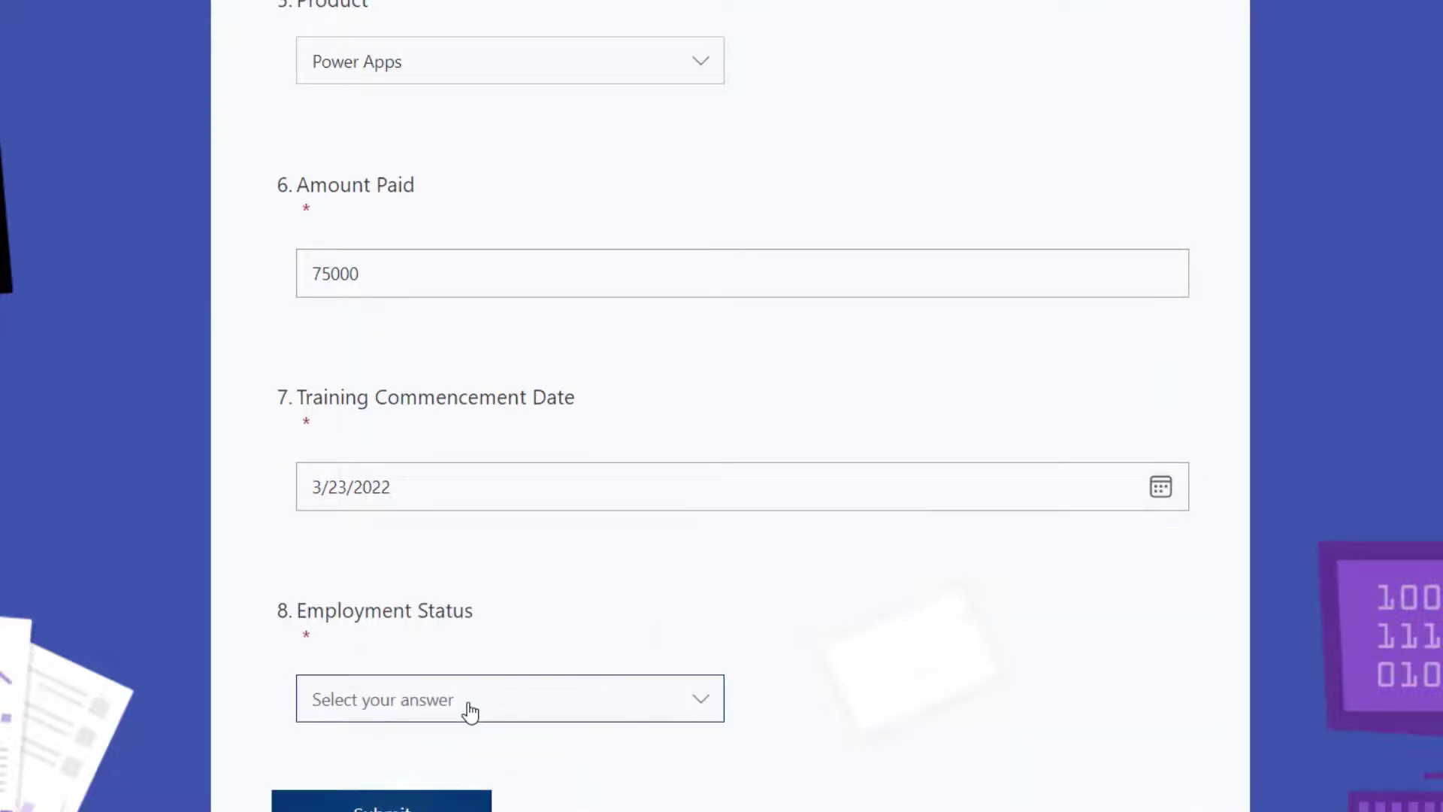
left_click(372, 745)
scroll(497, 521, "down", 2)
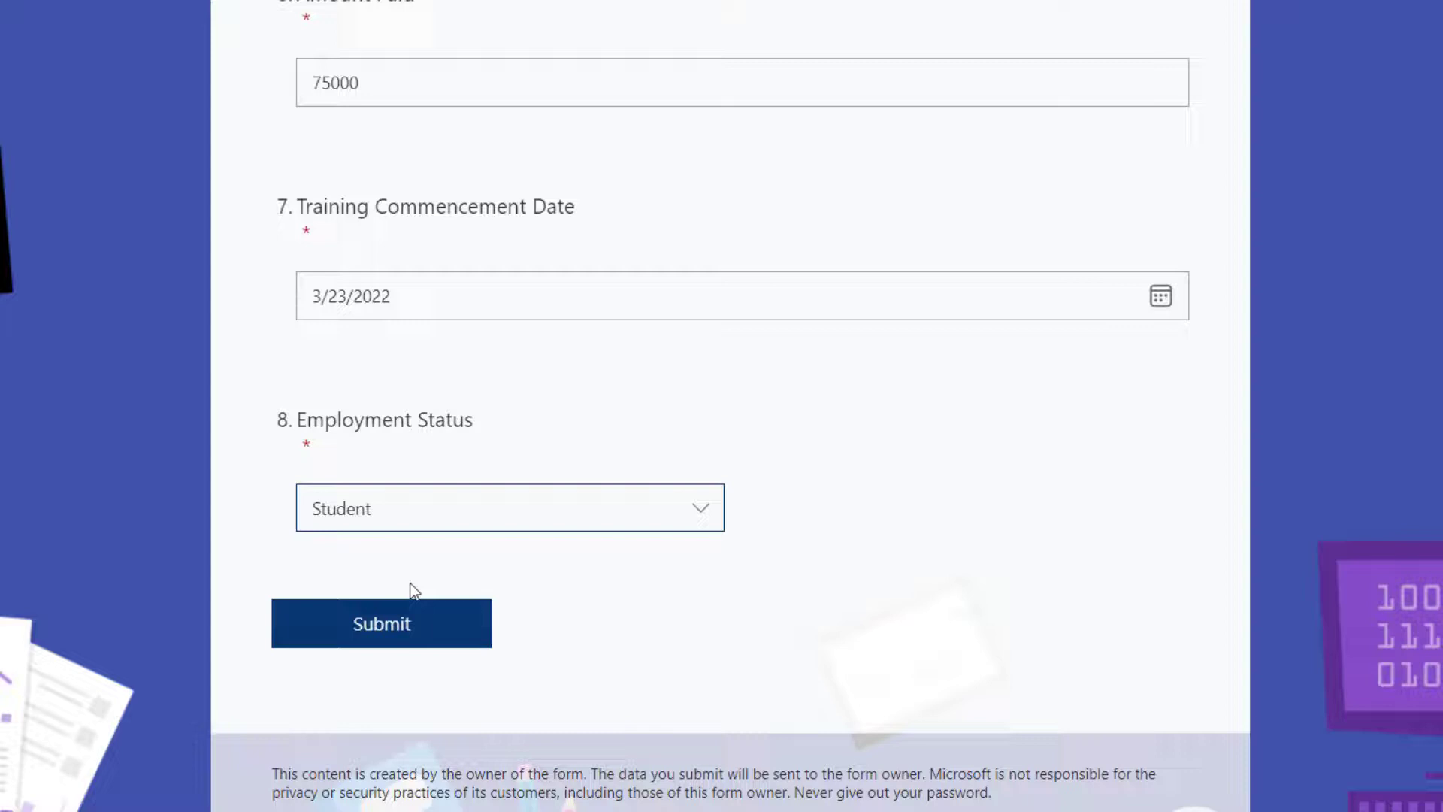
left_click(377, 630)
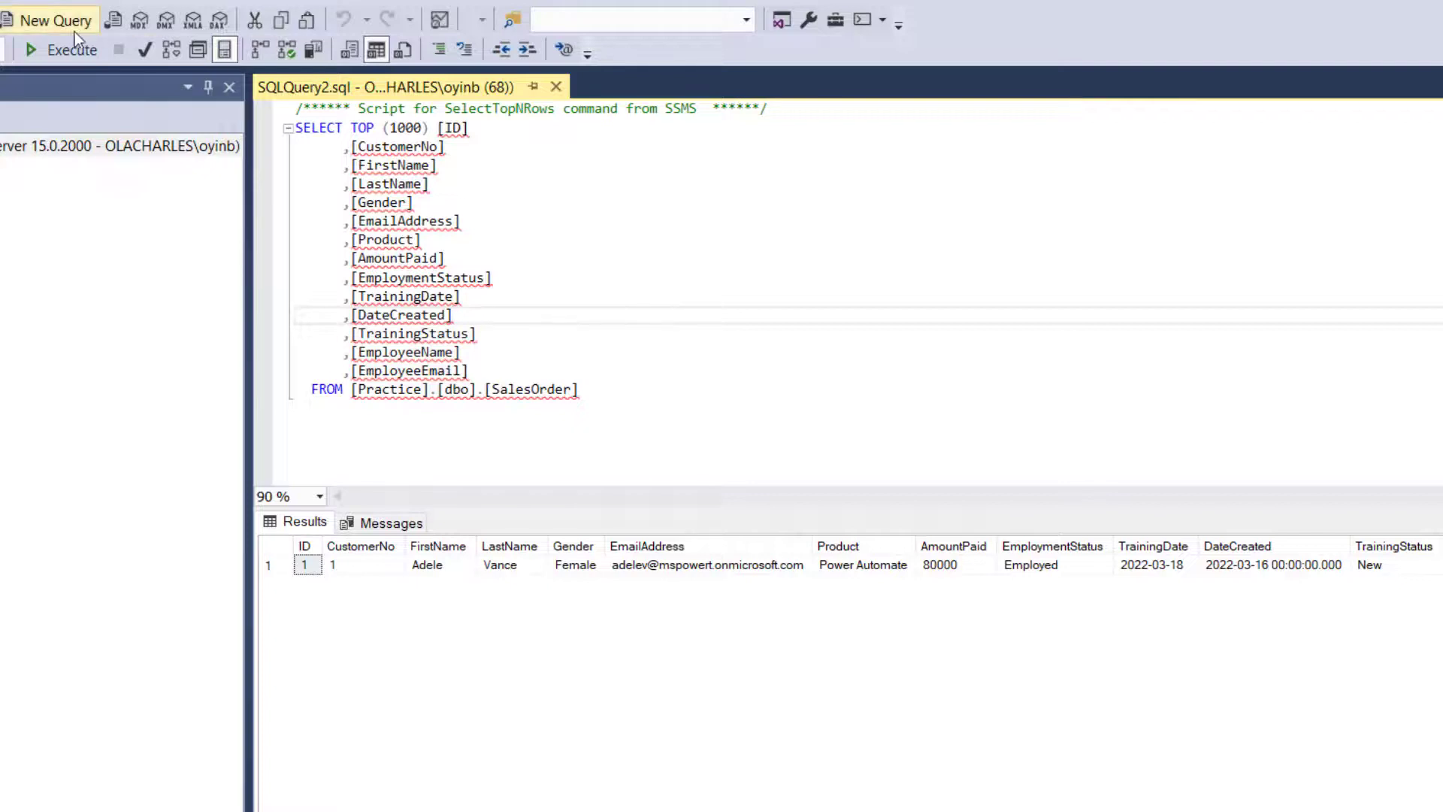
Step: Rerun the SELECT TOP 1000 query on Practice.dbo.SalesOrder to show the new Power Apps row
left_click(55, 55)
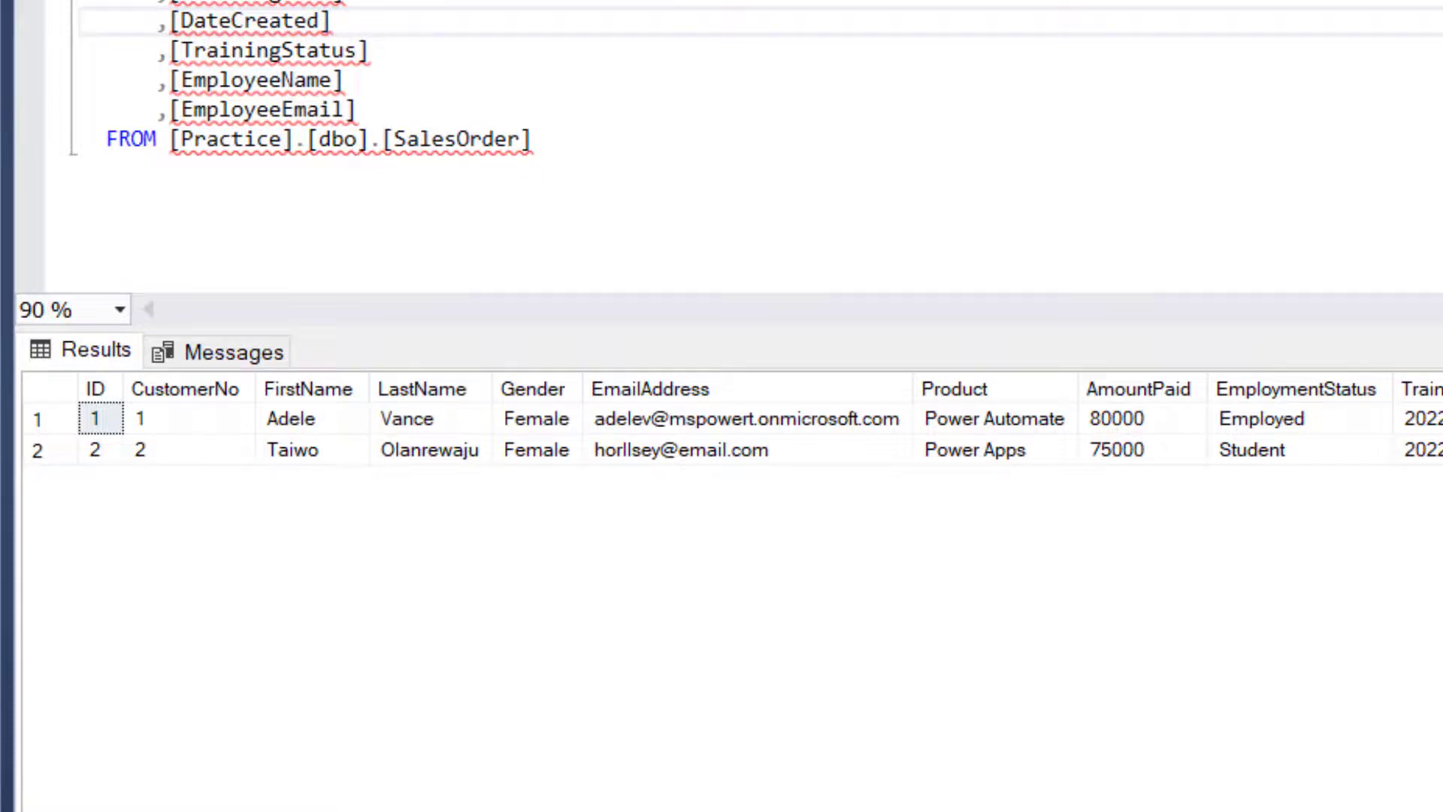
scroll(722, 434, "right", 5)
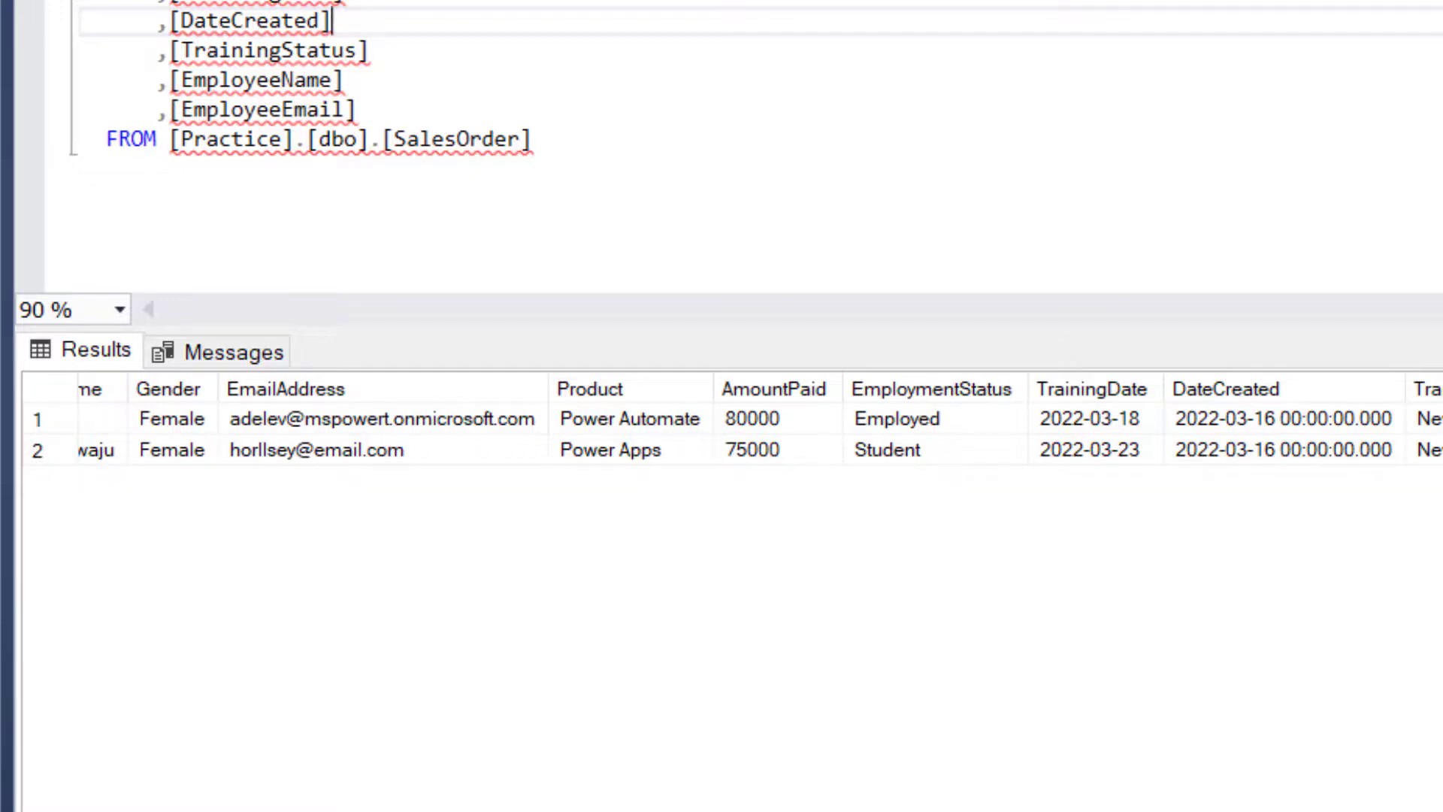
scroll(722, 434, "left", 5)
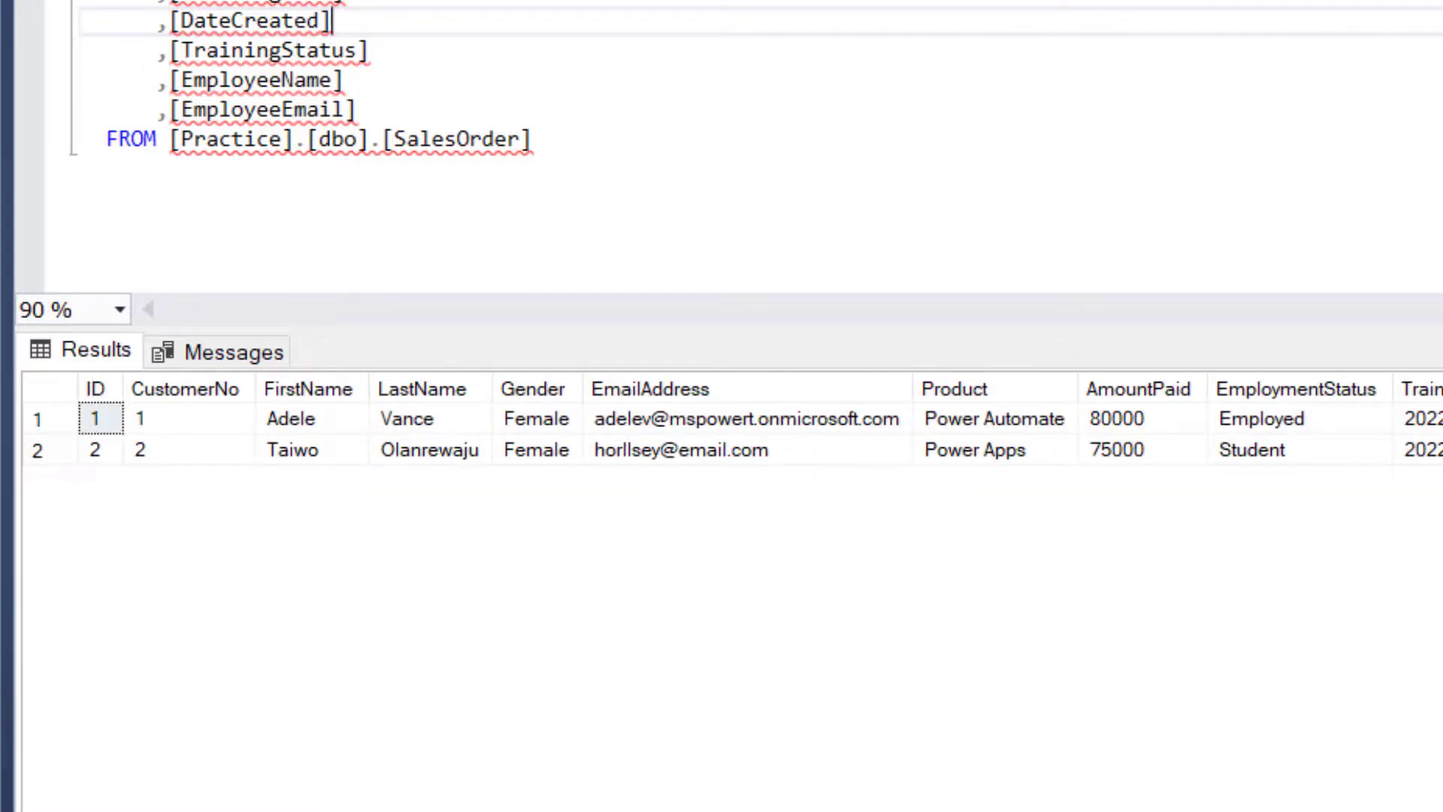